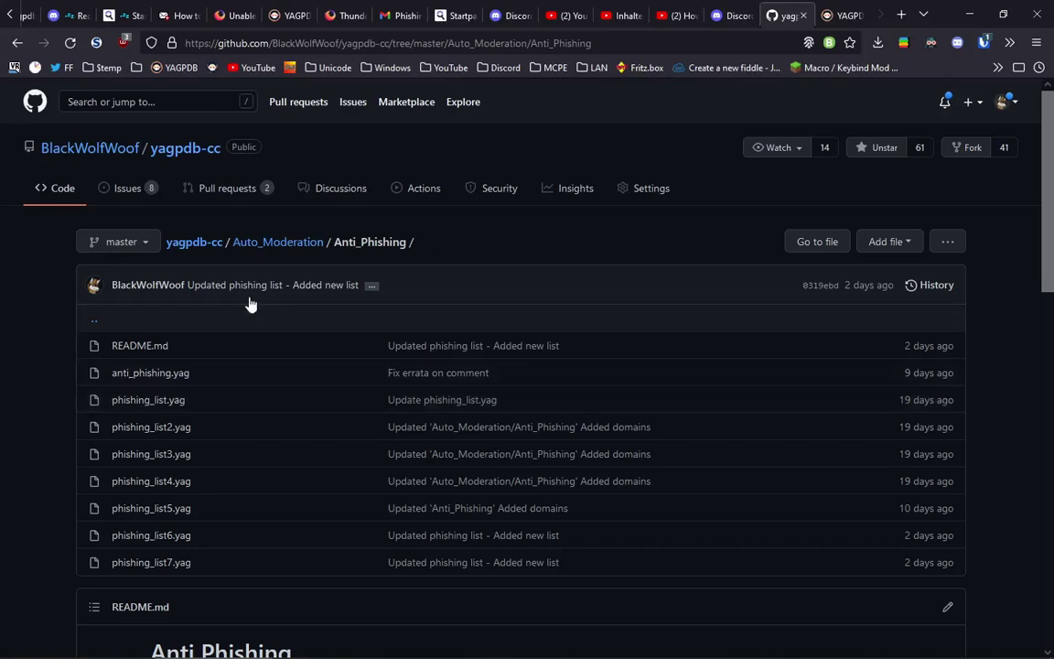
# Step: Open the raw code of anti_phishing.yag from the repository's Anti_Phishing folder and copy it
pyautogui.scroll(-3, 57, 502)
pyautogui.scroll(-2, 58, 505)
pyautogui.scroll(4, 58, 507)
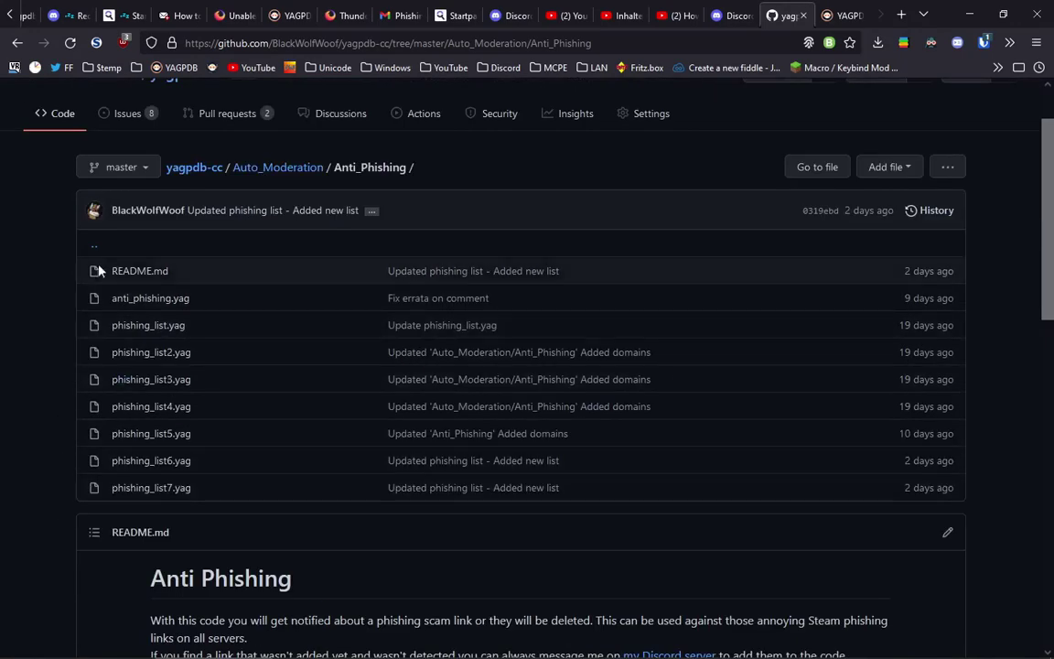
pyautogui.scroll(1, 366, 247)
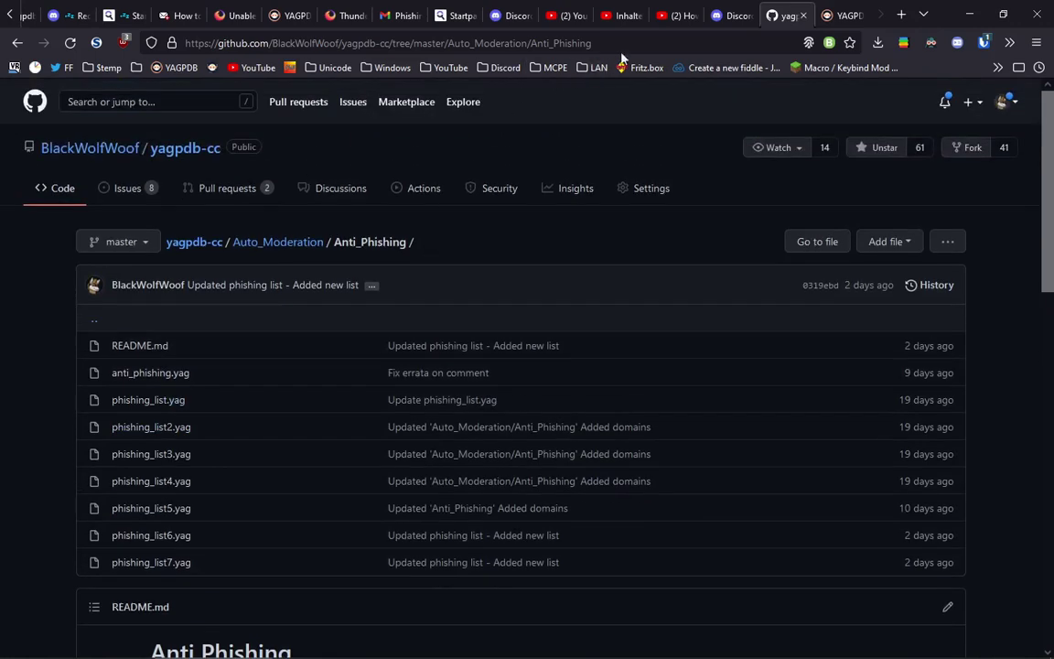
pyautogui.moveTo(591, 43); pyautogui.dragTo(50, 70)
pyautogui.click(20, 287)
pyautogui.click(130, 378)
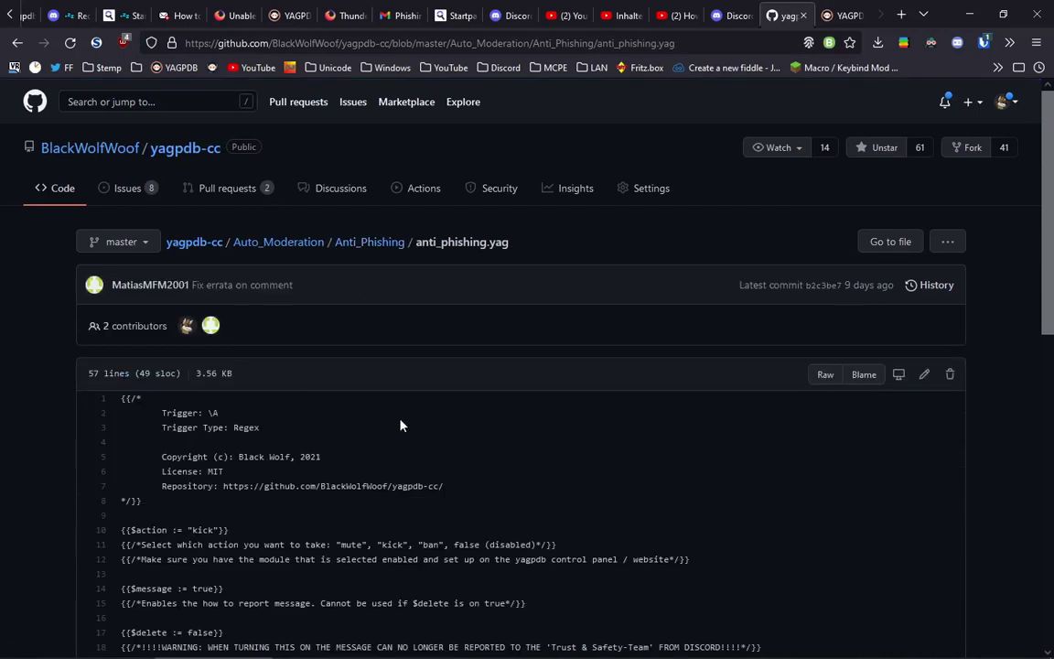
pyautogui.click(824, 374)
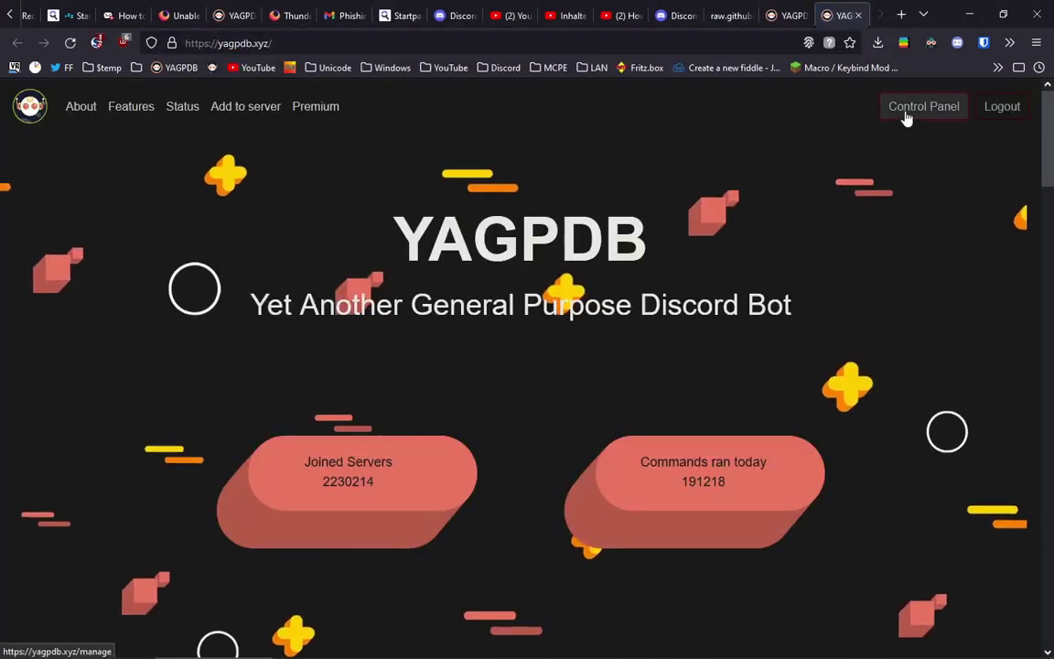
# Step: Open the custom commands of Test Server in the YAGPDB control panel and create a new custom command
pyautogui.click(905, 115)
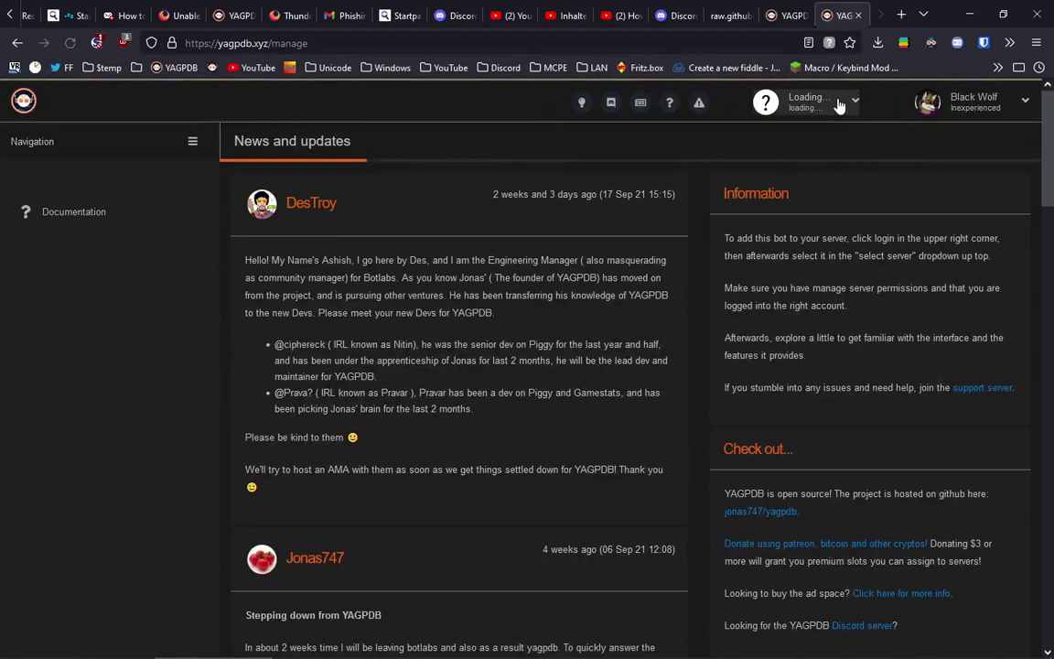
pyautogui.click(832, 107)
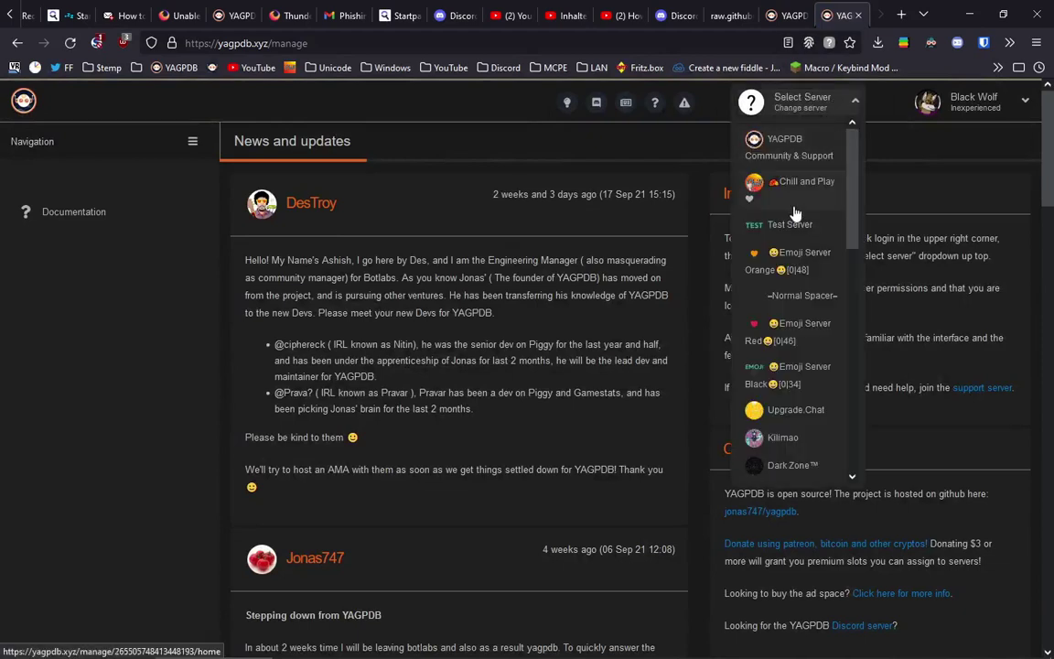
pyautogui.click(797, 181)
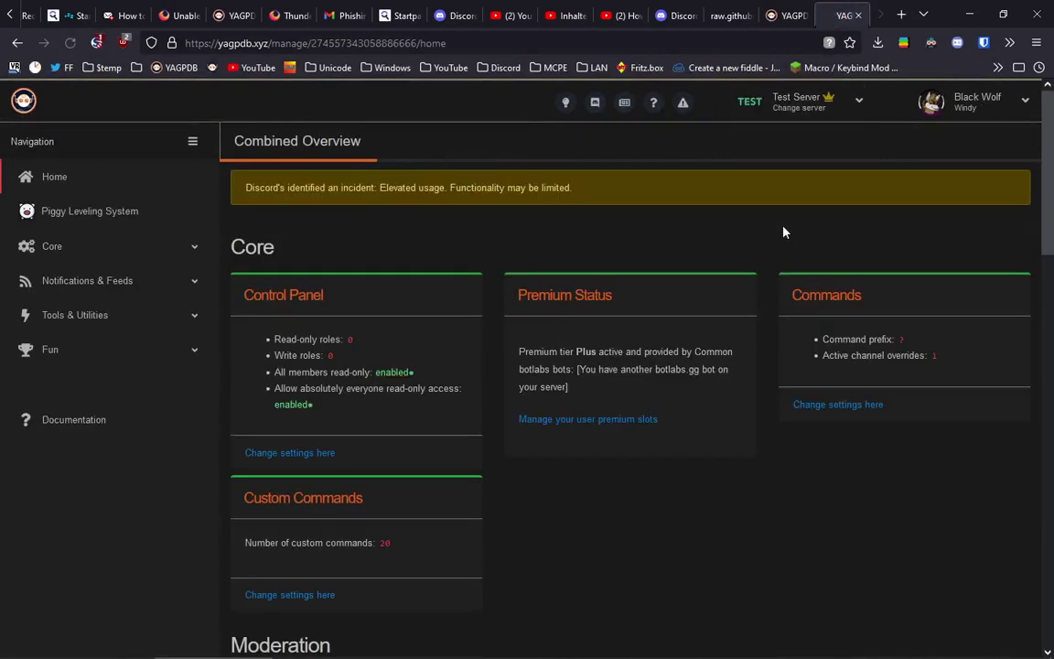
pyautogui.click(59, 249)
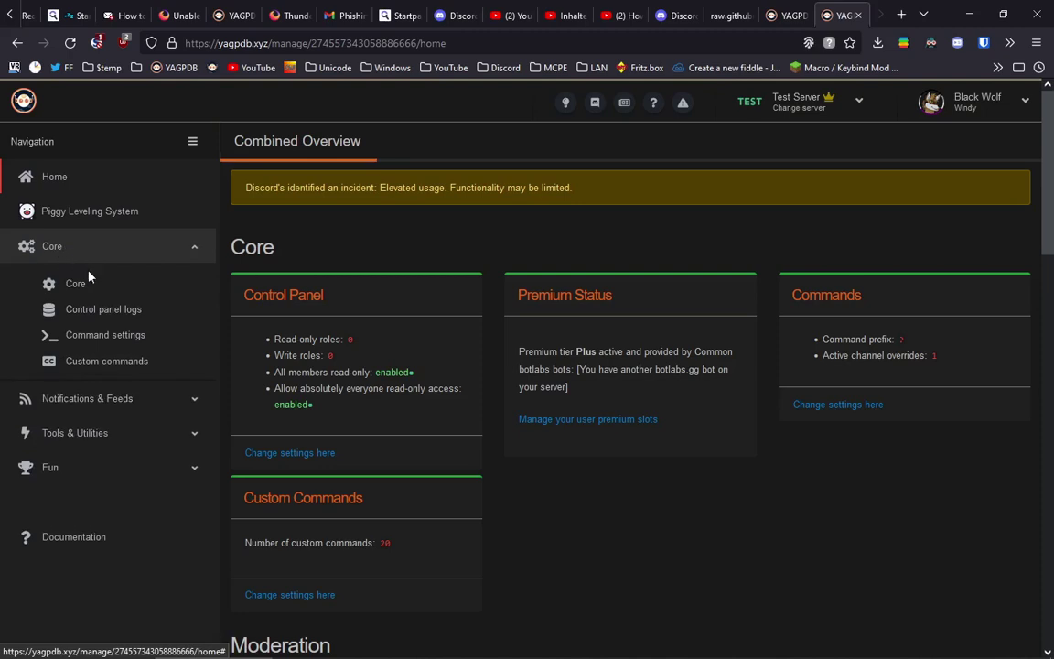
pyautogui.click(112, 362)
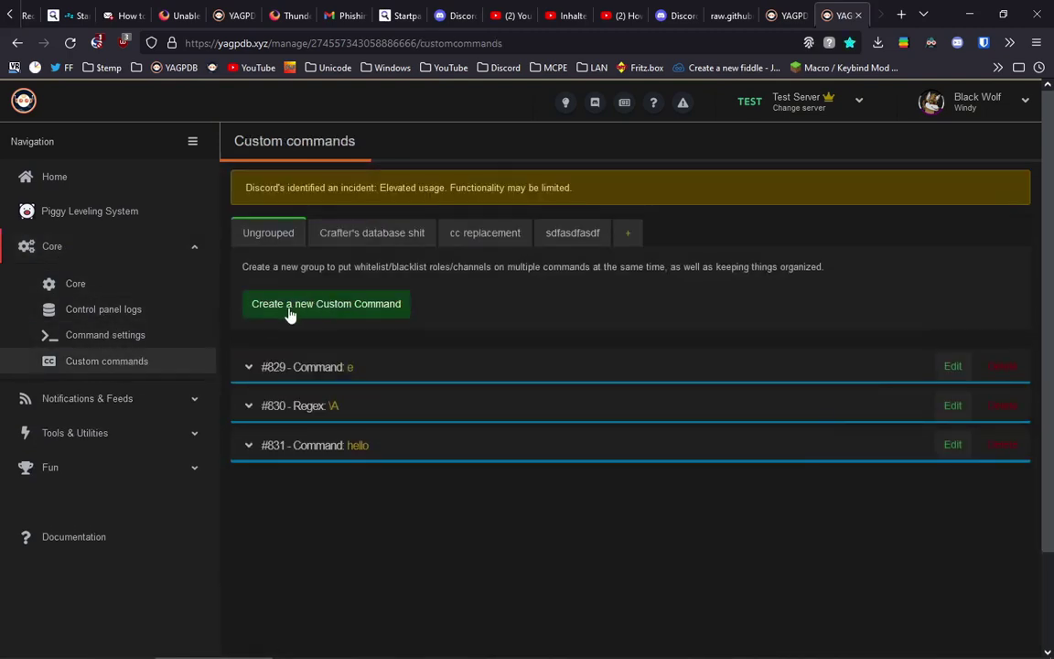
pyautogui.click(355, 311)
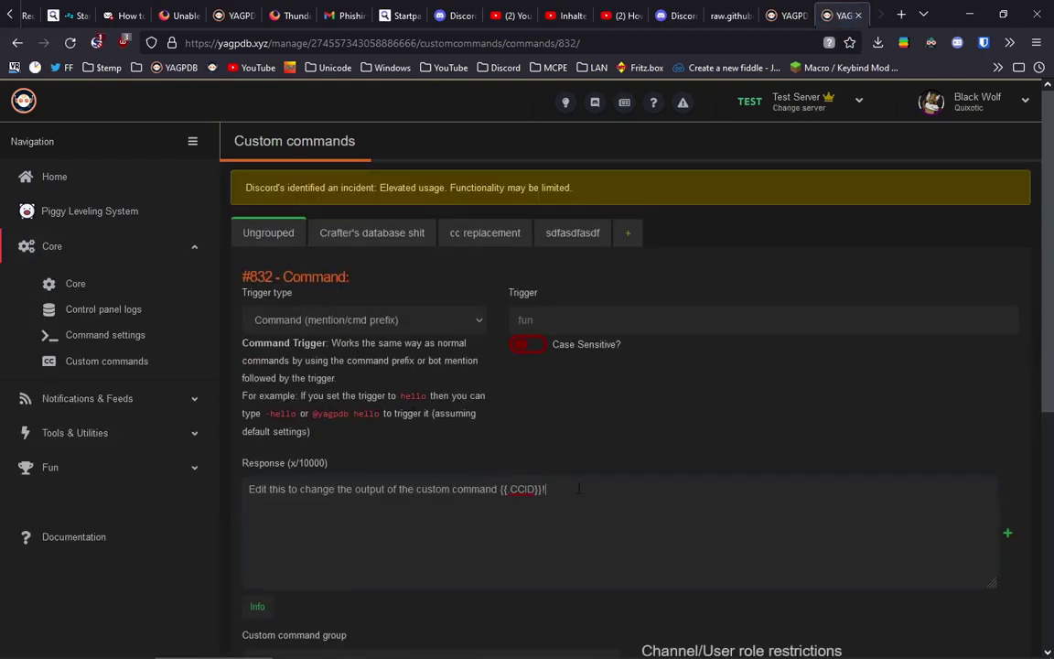
# Step: Replace the default response of the new command with the copied anti-phishing code
pyautogui.hotkey('ctrl', 'a')
pyautogui.press('BackSpace')
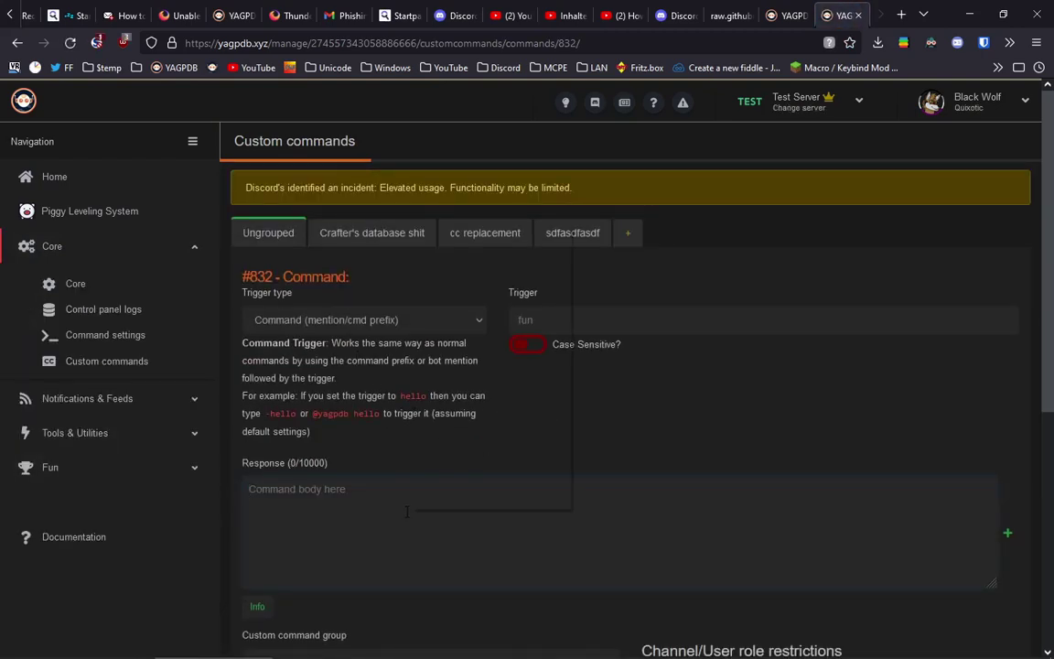
pyautogui.rightClick(406, 510)
pyautogui.click(482, 314)
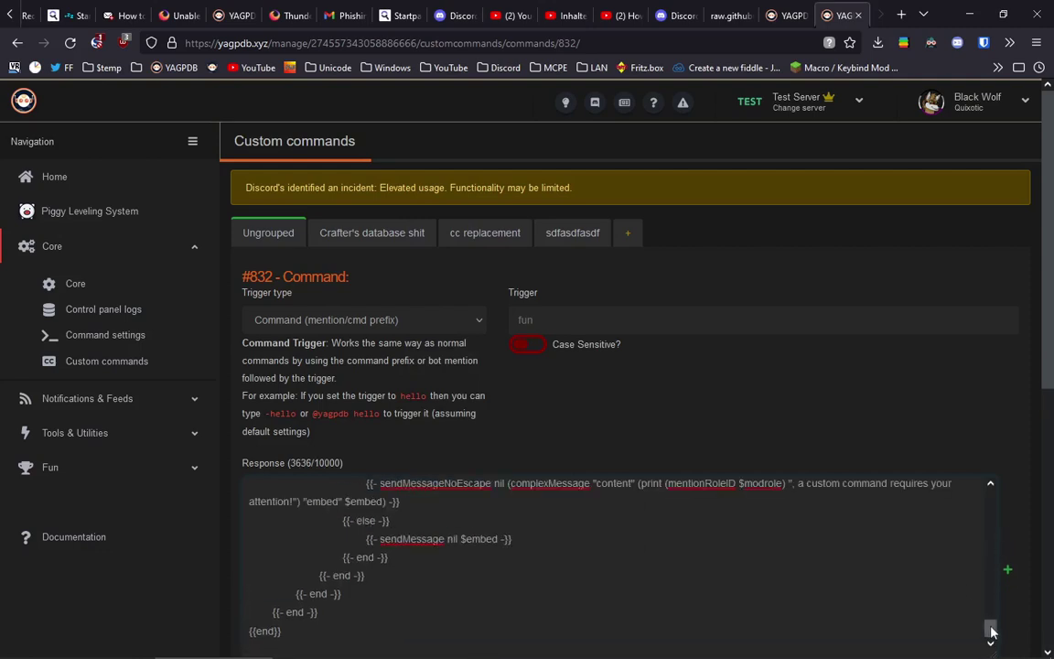
pyautogui.moveTo(991, 631); pyautogui.dragTo(989, 477)
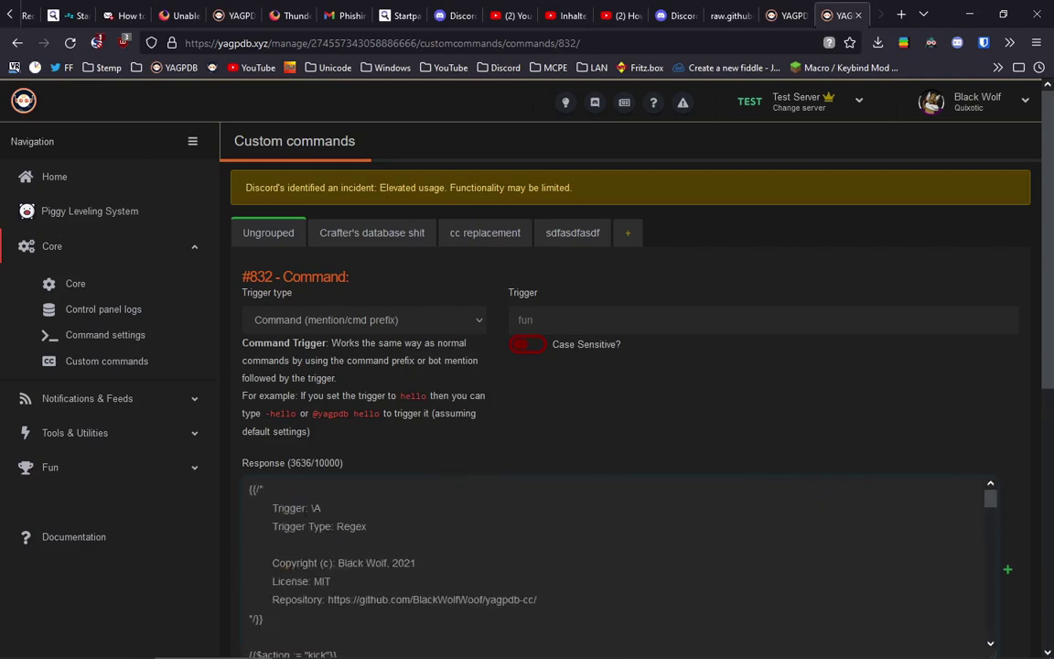
# Step: Set the command's trigger to \A and its trigger type to Regex
pyautogui.click(524, 320)
pyautogui.write('\\')
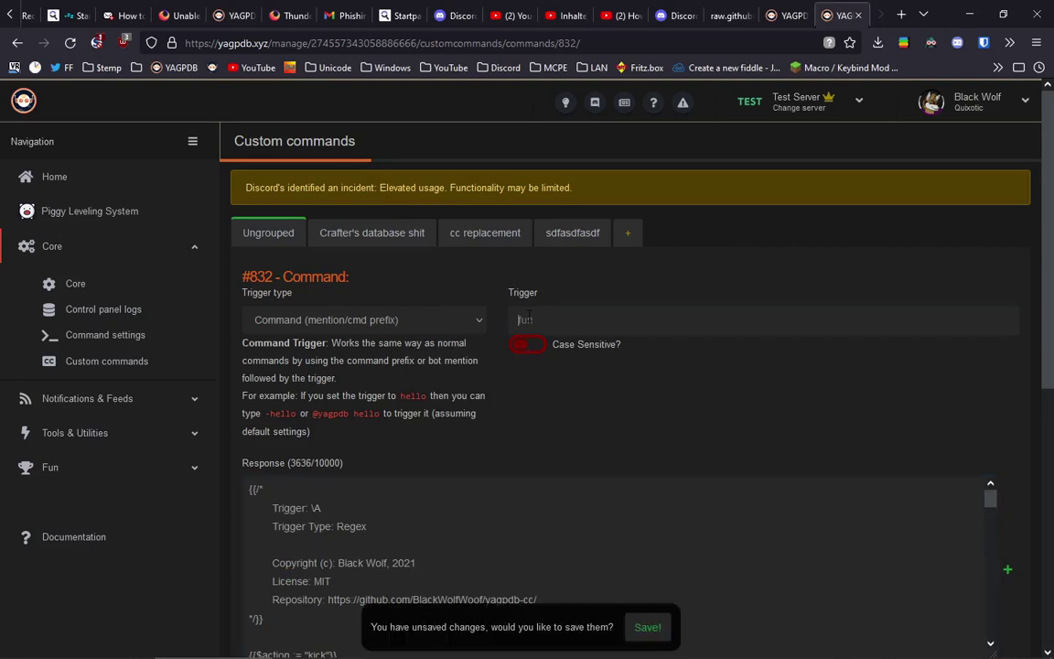
pyautogui.write('A')
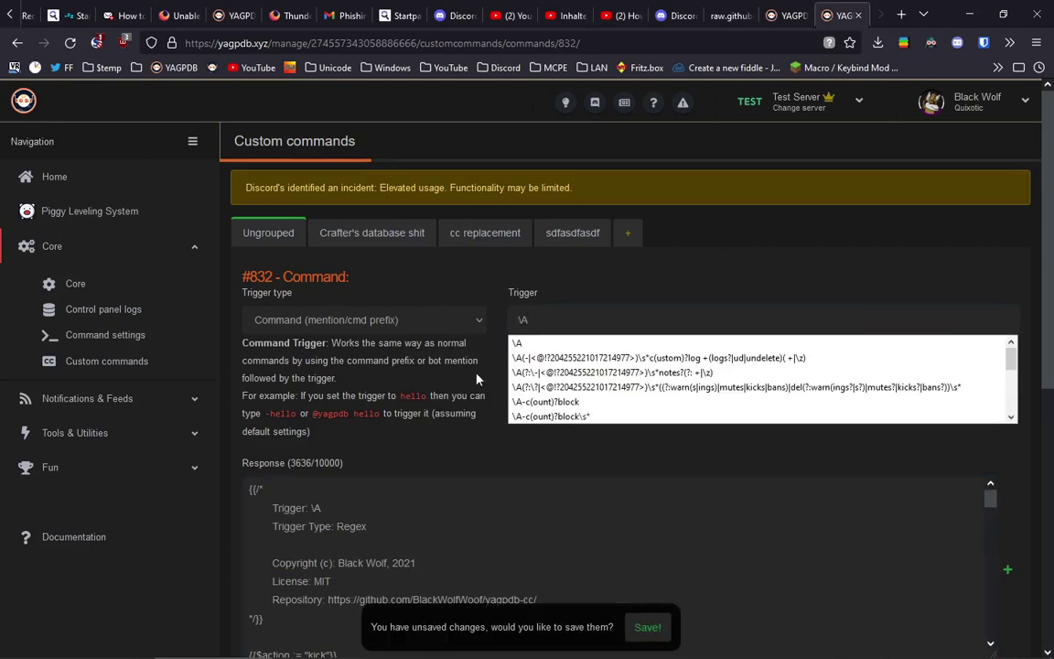
pyautogui.press('Escape')
pyautogui.click(347, 319)
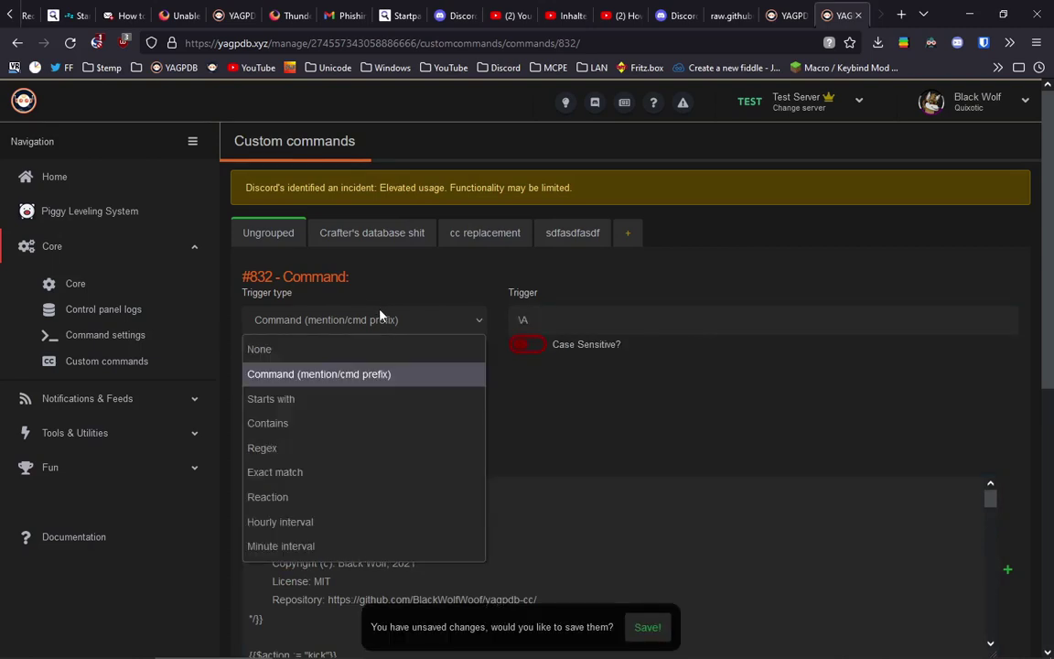
pyautogui.click(289, 448)
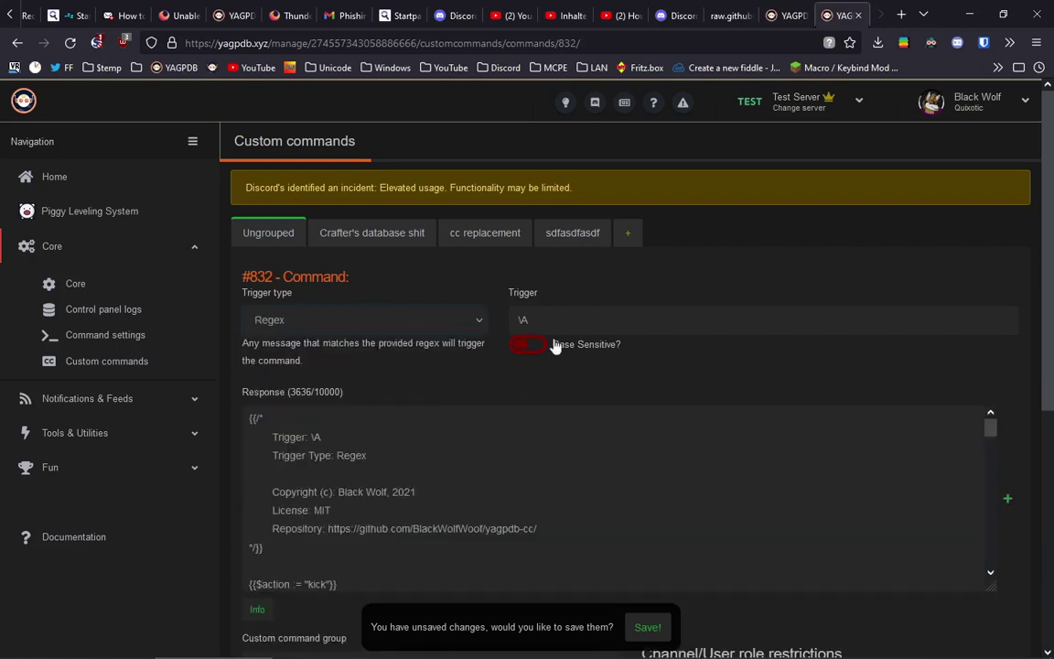
# Step: Enlarge the response text box around the code's configuration variables
pyautogui.click(1009, 560)
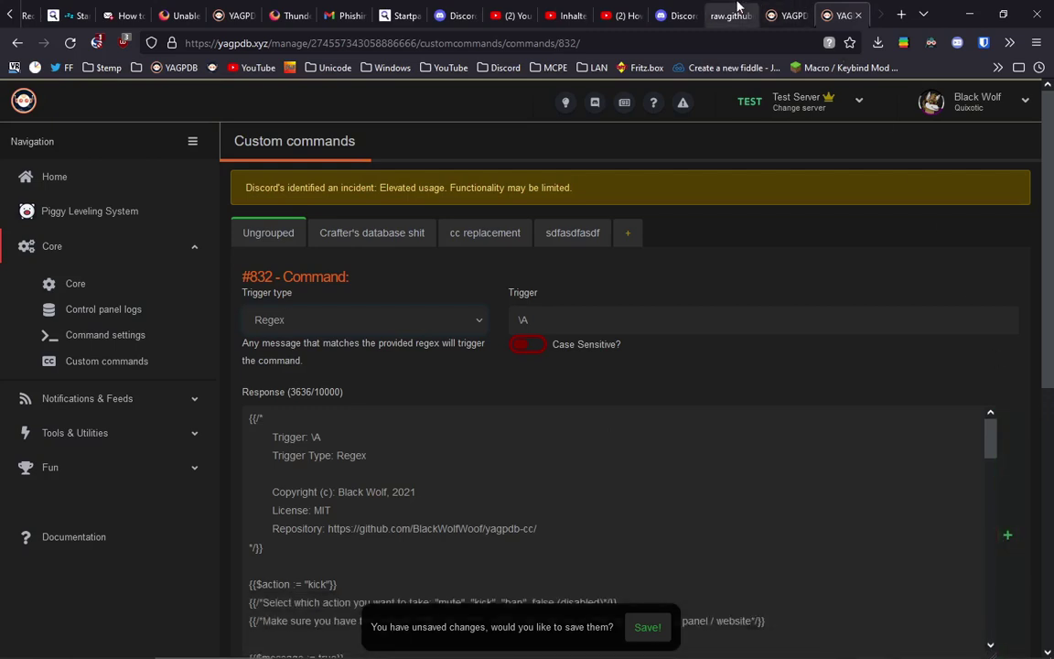
pyautogui.scroll(-3, 970, 348)
pyautogui.moveTo(995, 445); pyautogui.dragTo(992, 649)
pyautogui.scroll(-1, 754, 339)
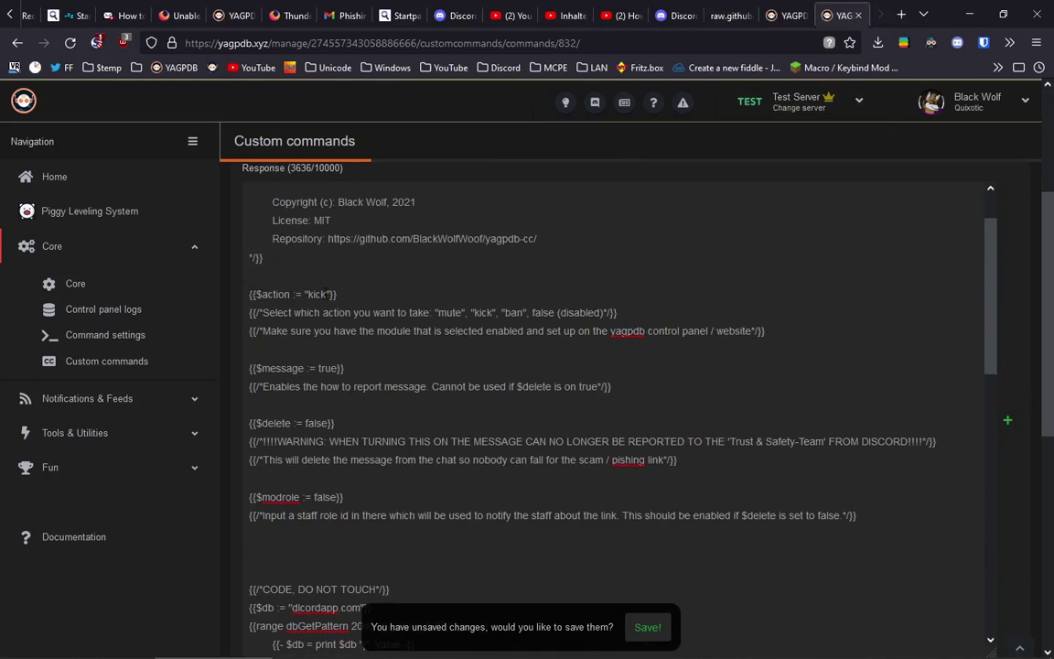
# Step: Review the $action, $message and $delete options in the response code, set $delete to true and save the command
pyautogui.doubleClick(316, 294)
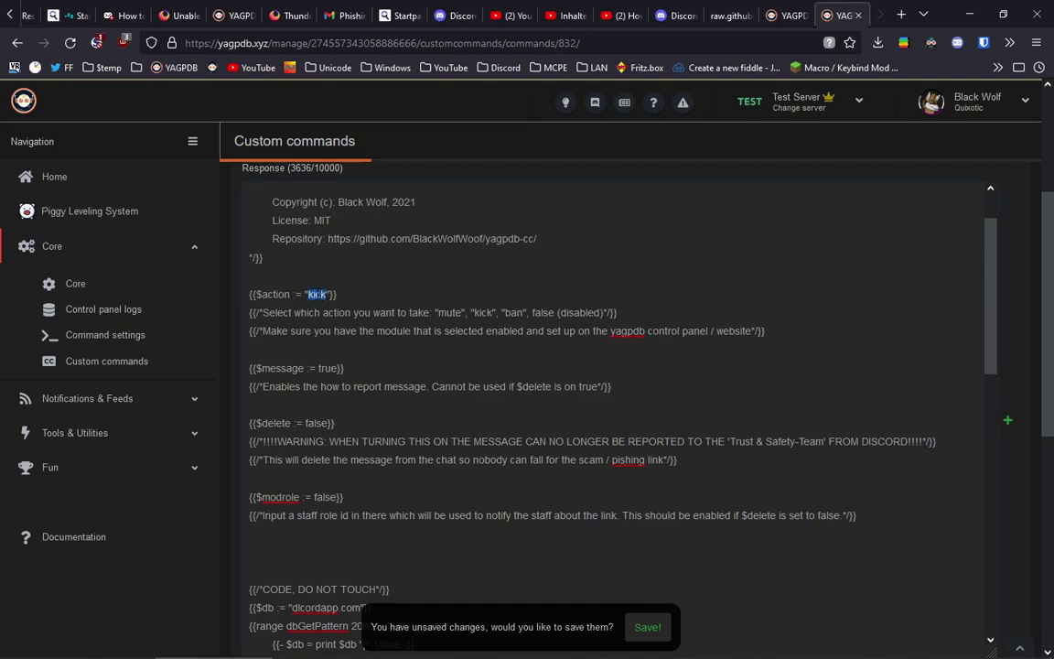
pyautogui.doubleClick(326, 368)
pyautogui.click(325, 422)
pyautogui.doubleClick(318, 423)
pyautogui.doubleClick(316, 294)
pyautogui.click(316, 294)
pyautogui.doubleClick(318, 422)
pyautogui.write('true')
pyautogui.click(647, 628)
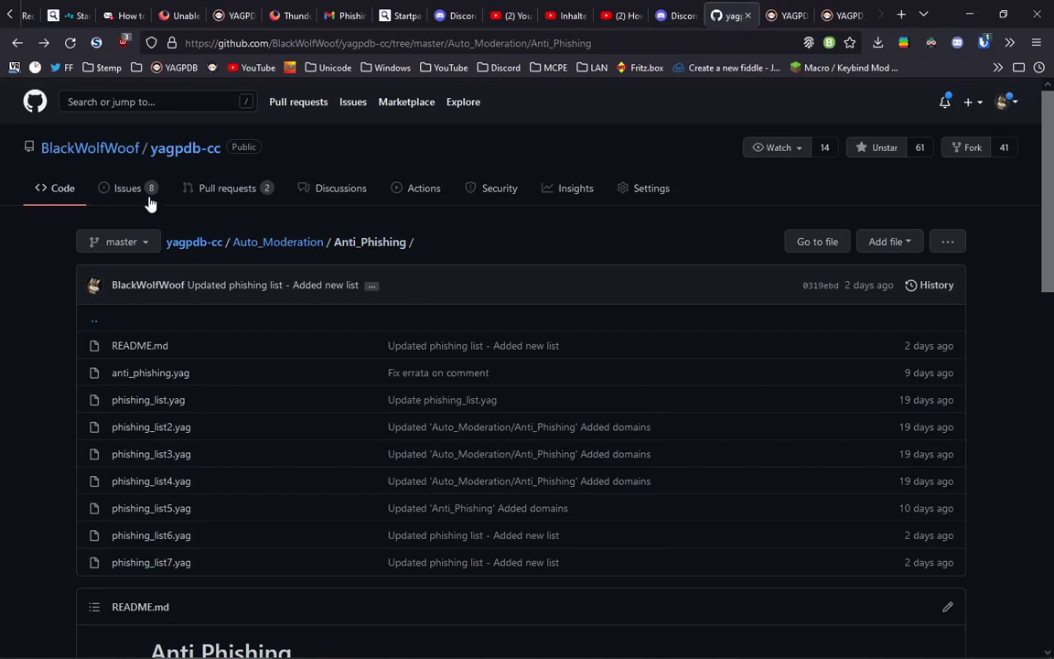
# Step: Open the raw code of phishing_list.yag from the GitHub Anti_Phishing folder and copy it
pyautogui.scroll(-1, 187, 323)
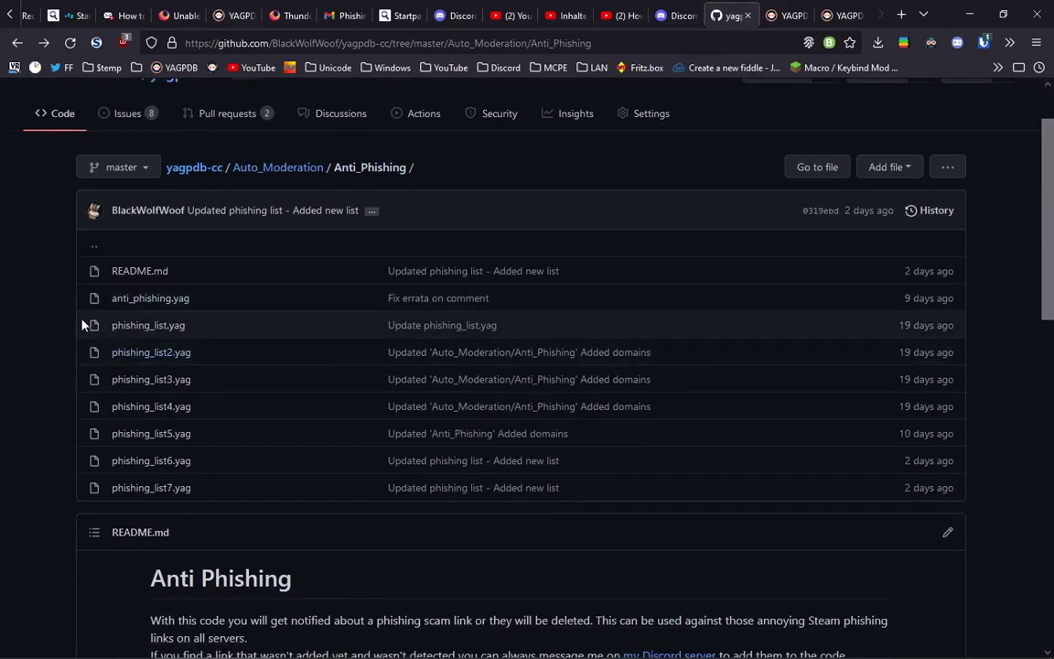
pyautogui.moveTo(82, 324); pyautogui.dragTo(228, 495)
pyautogui.click(1022, 491)
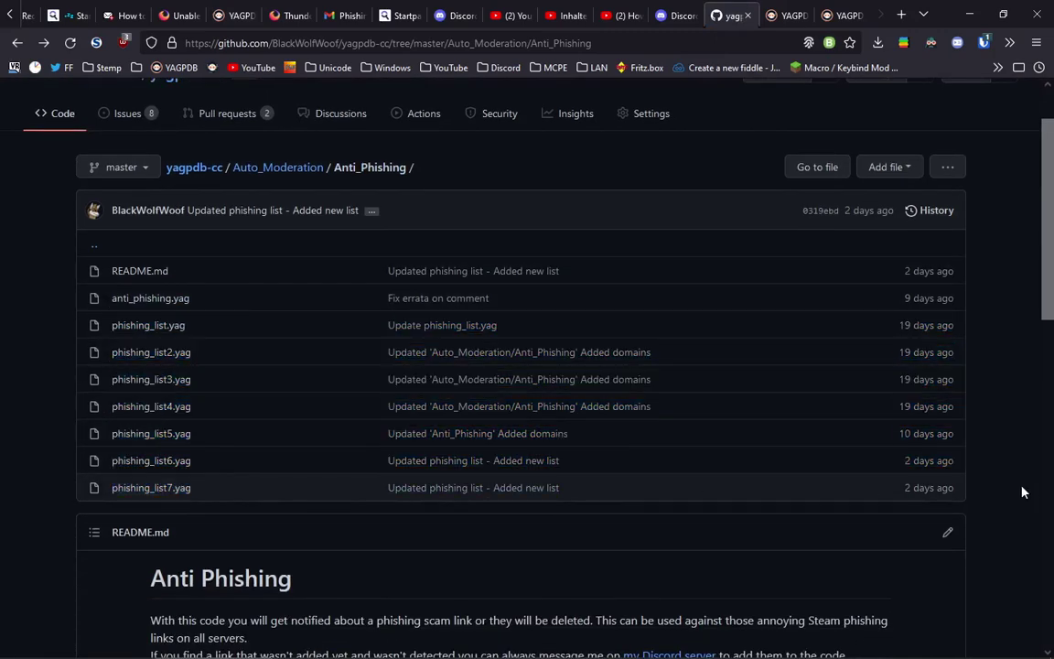
pyautogui.click(141, 326)
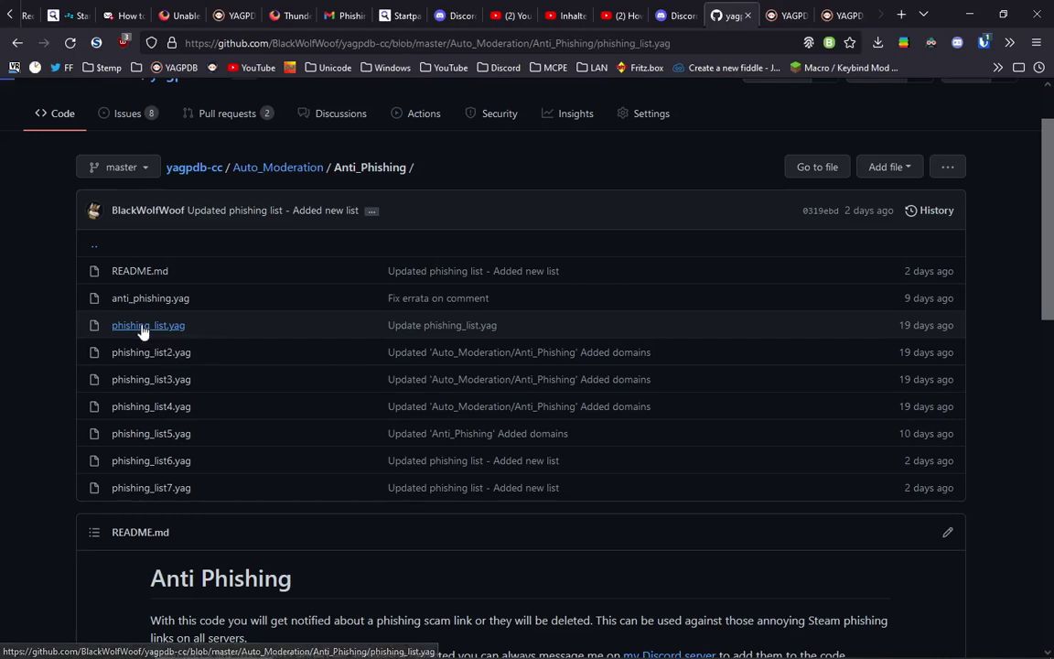
pyautogui.click(828, 373)
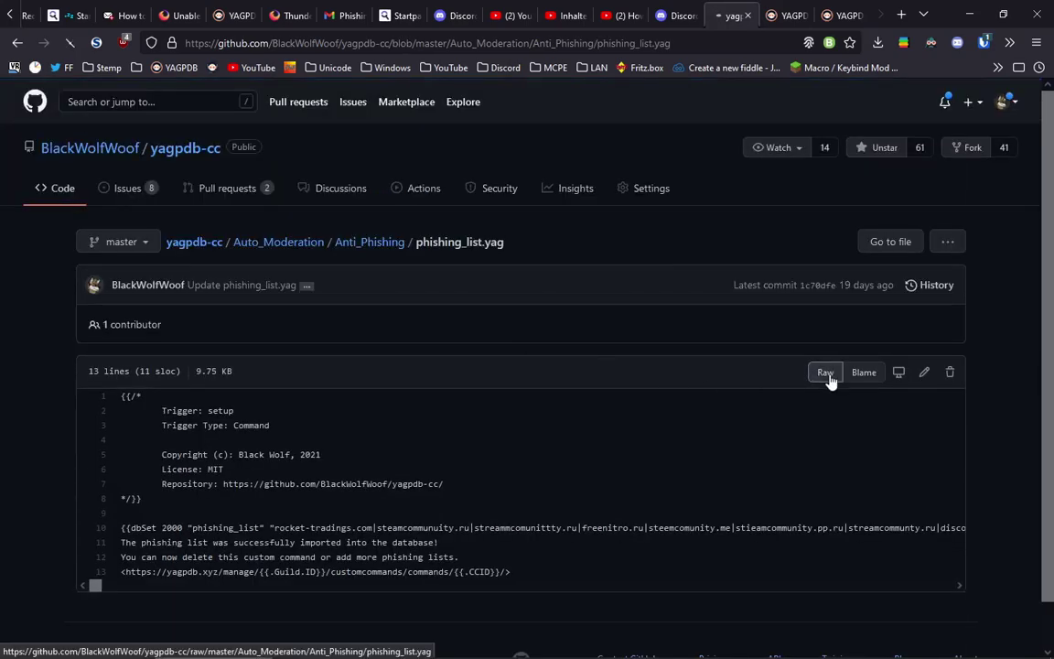
pyautogui.rightClick(188, 224)
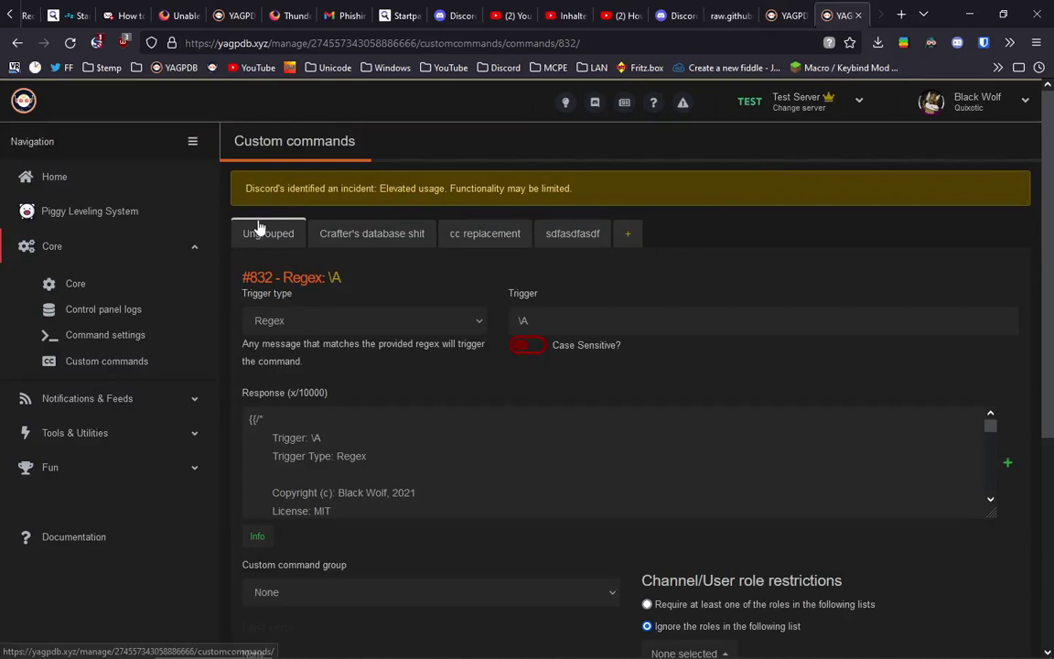
# Step: Return to the ungrouped custom commands in YAGPDB and create another command with the trigger owo
pyautogui.click(275, 234)
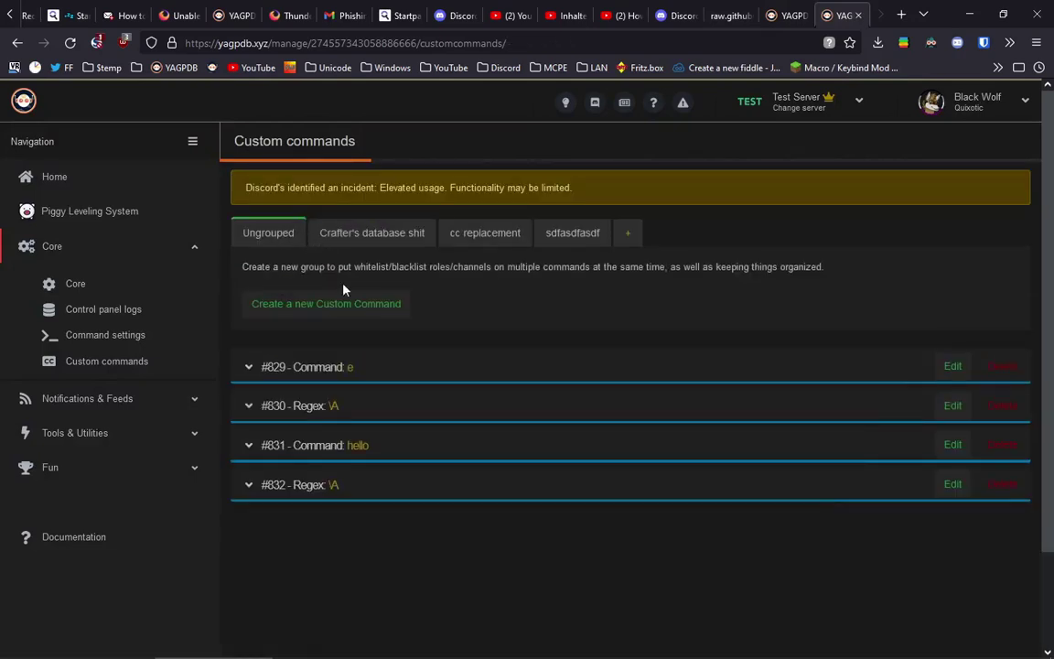
pyautogui.click(320, 303)
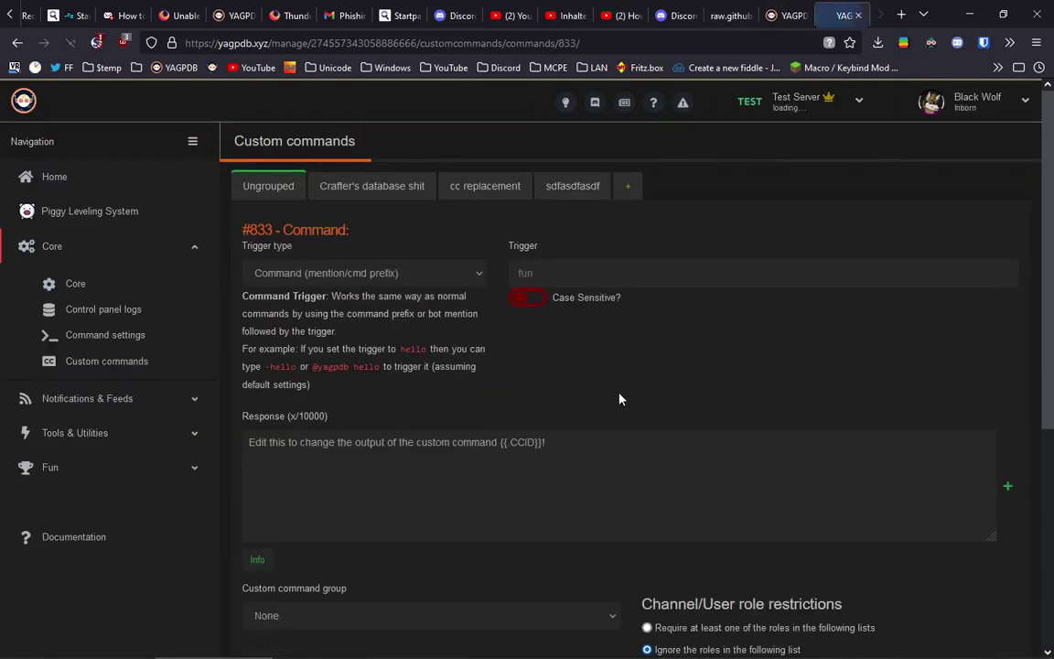
pyautogui.click(581, 322)
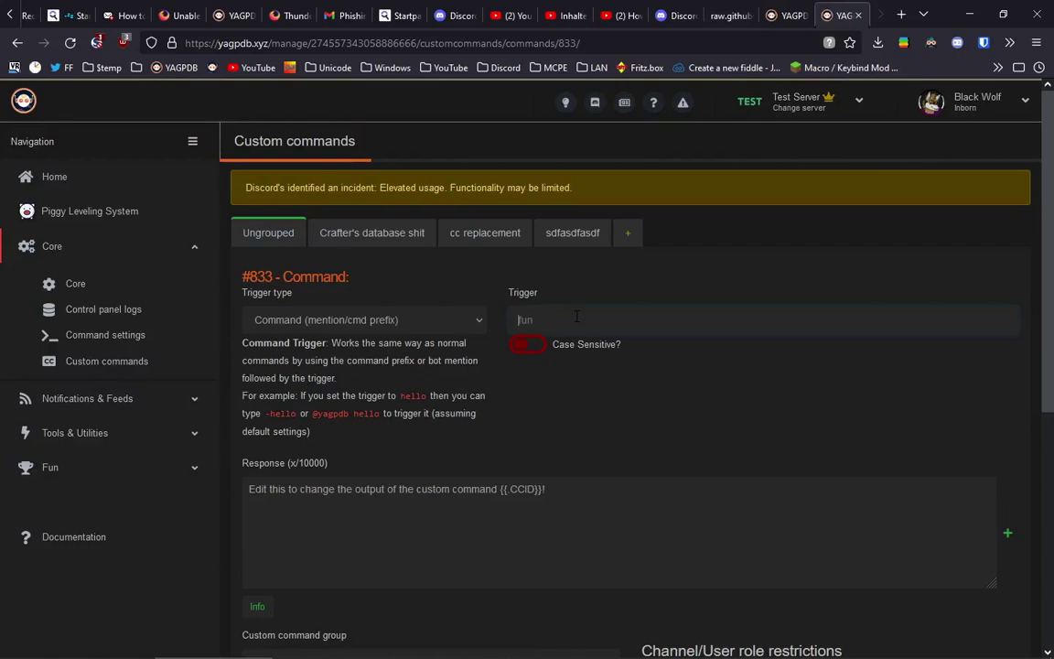
pyautogui.write('owo')
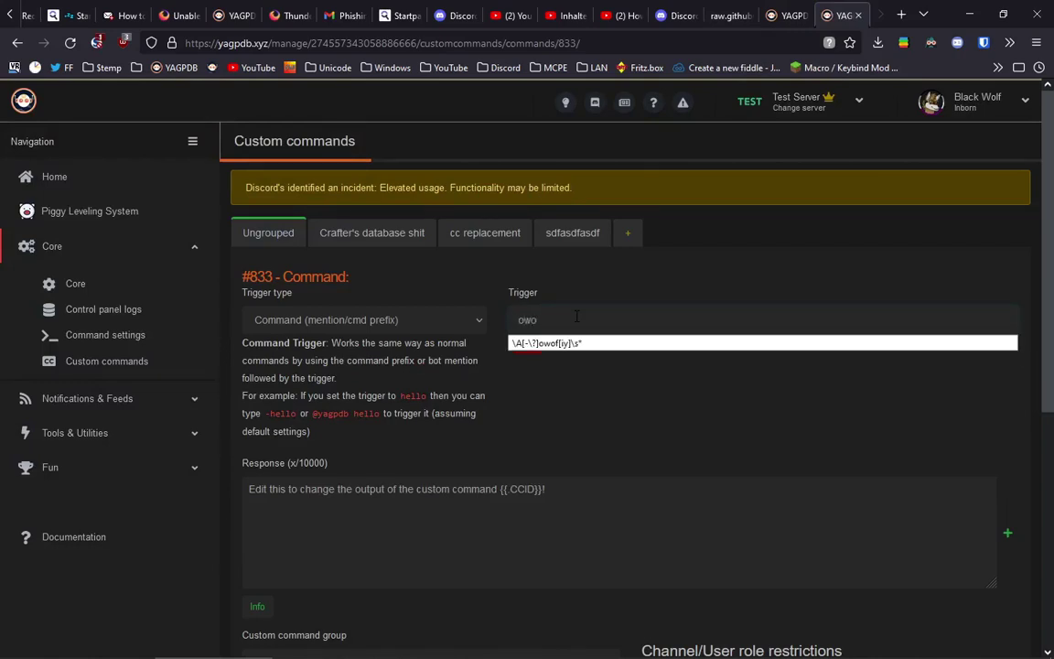
# Step: Replace the owo command's default response with the copied phishing list code and save it
pyautogui.press('Tab')
pyautogui.press('BackSpace')
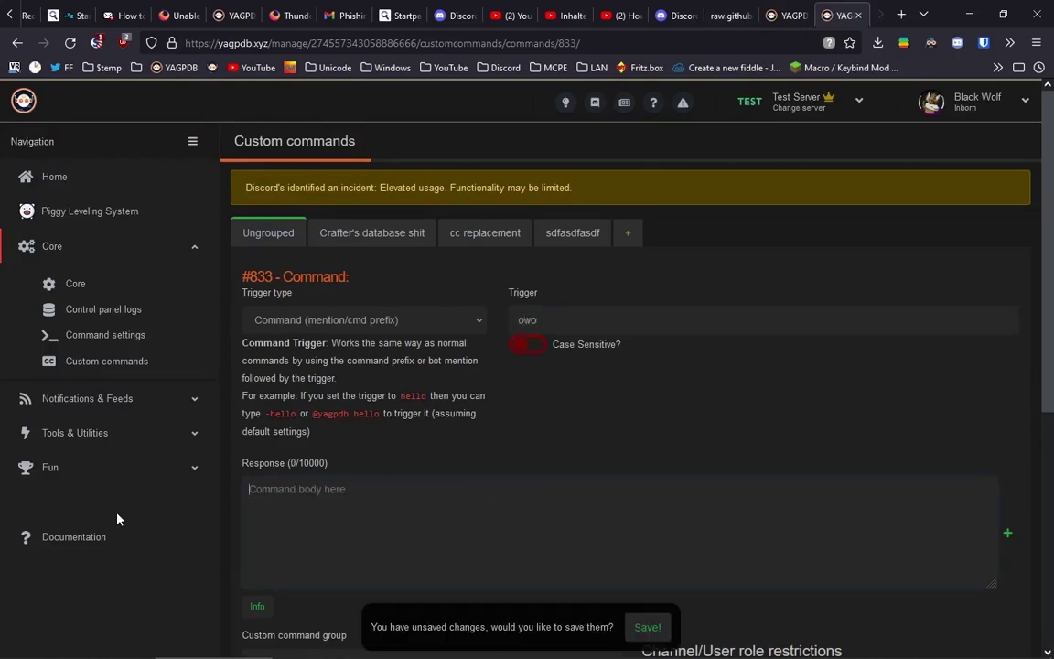
pyautogui.rightClick(341, 510)
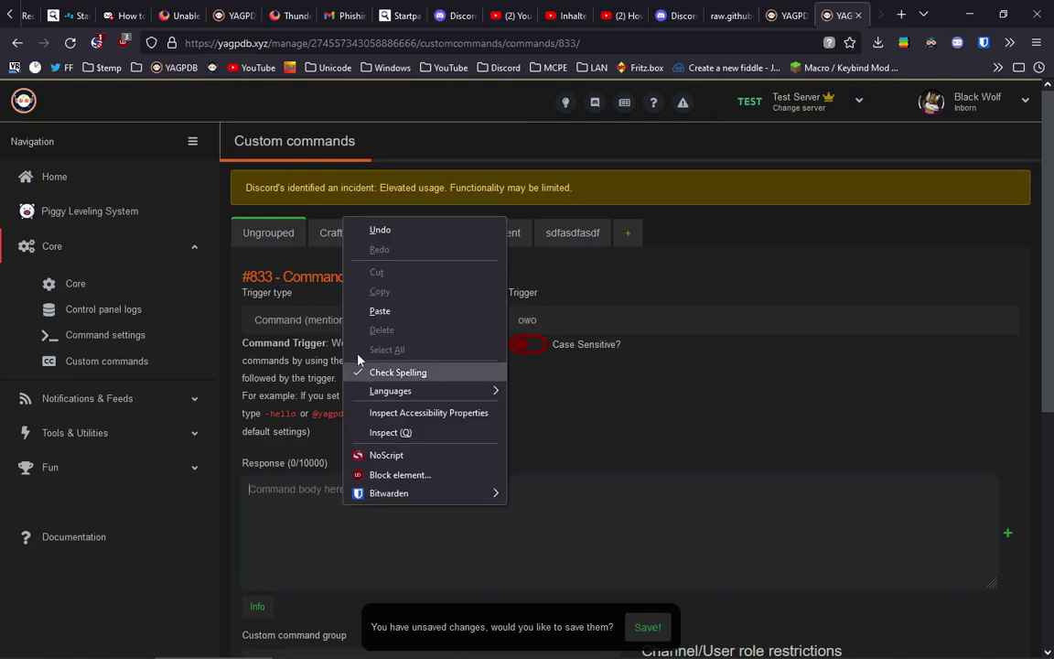
pyautogui.click(390, 309)
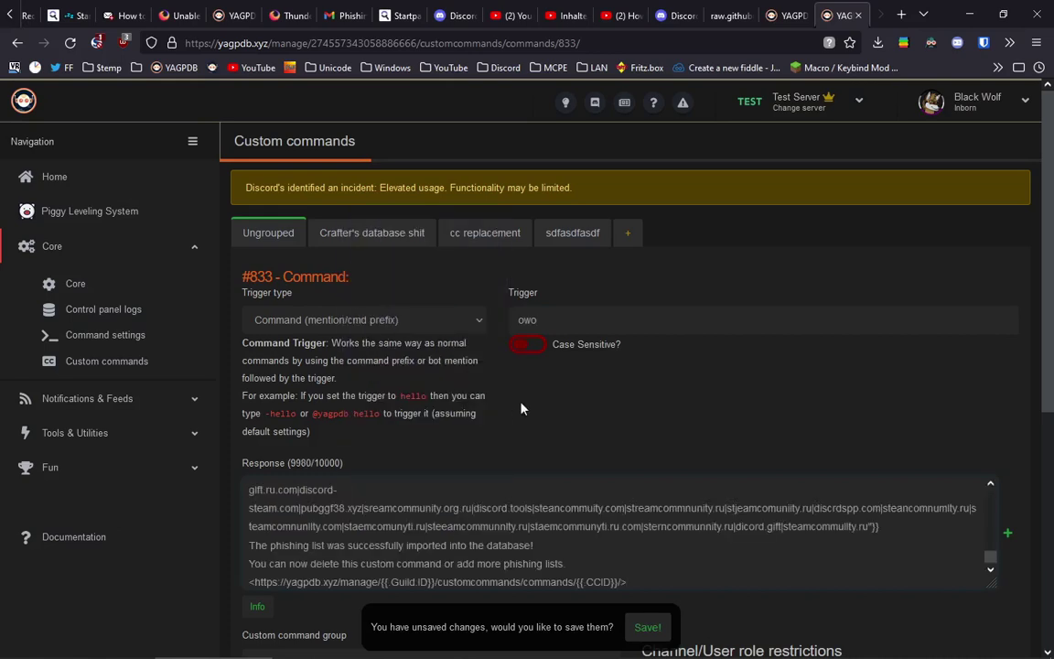
pyautogui.click(645, 627)
# Step: Switch to Discord and send -owo in the sdfsdf channel of Test Server
pyautogui.moveTo(491, 647)
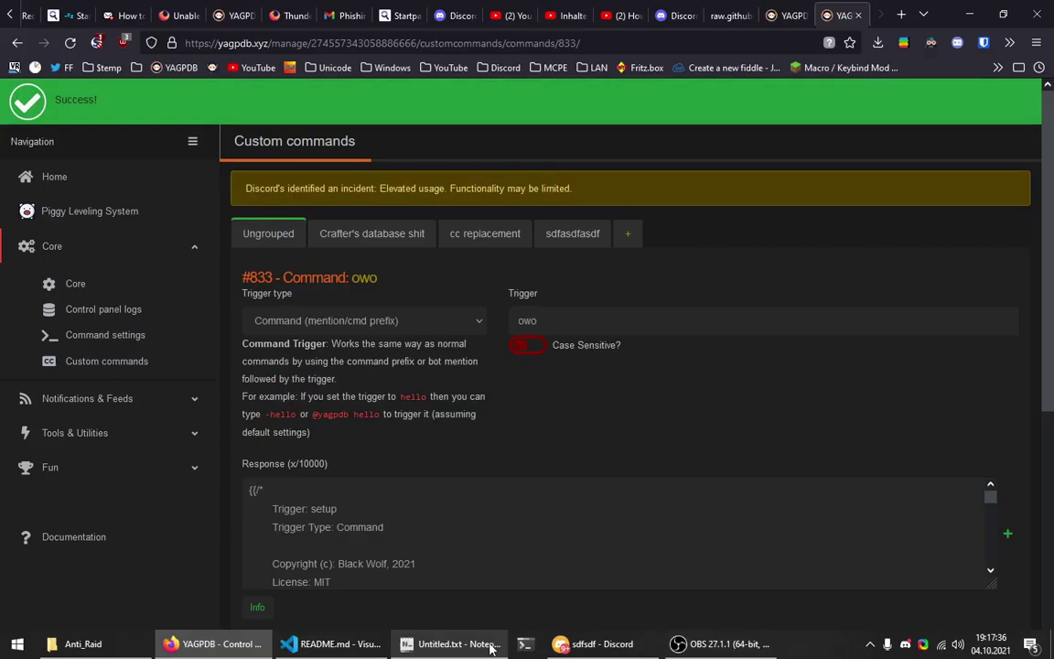
pyautogui.click(595, 643)
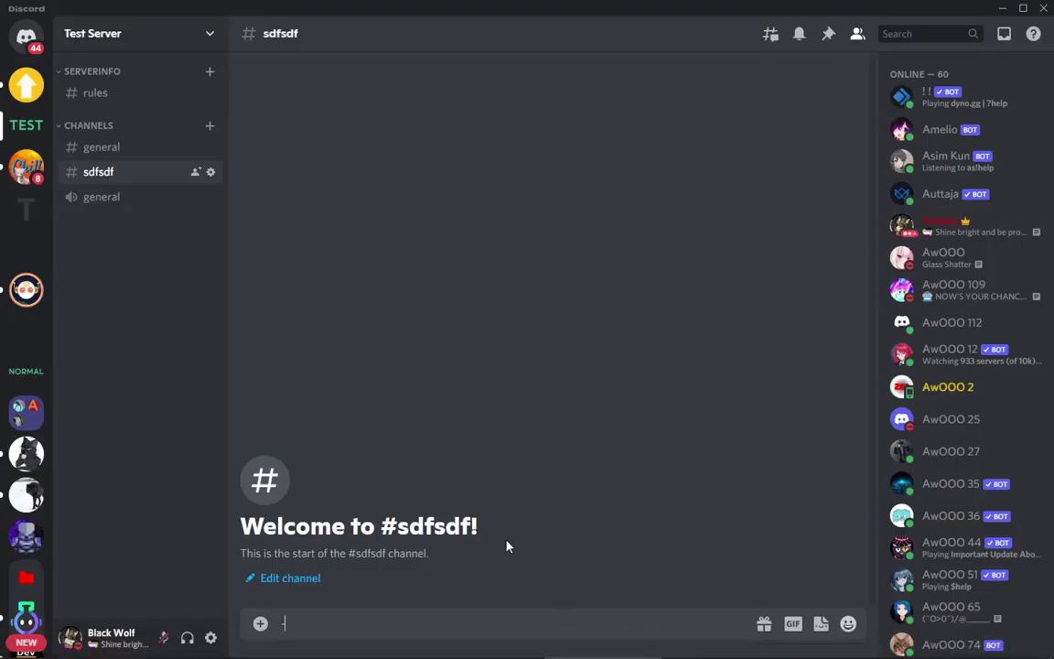
pyautogui.write('-owow')
pyautogui.press('BackSpace')
pyautogui.press('Return')
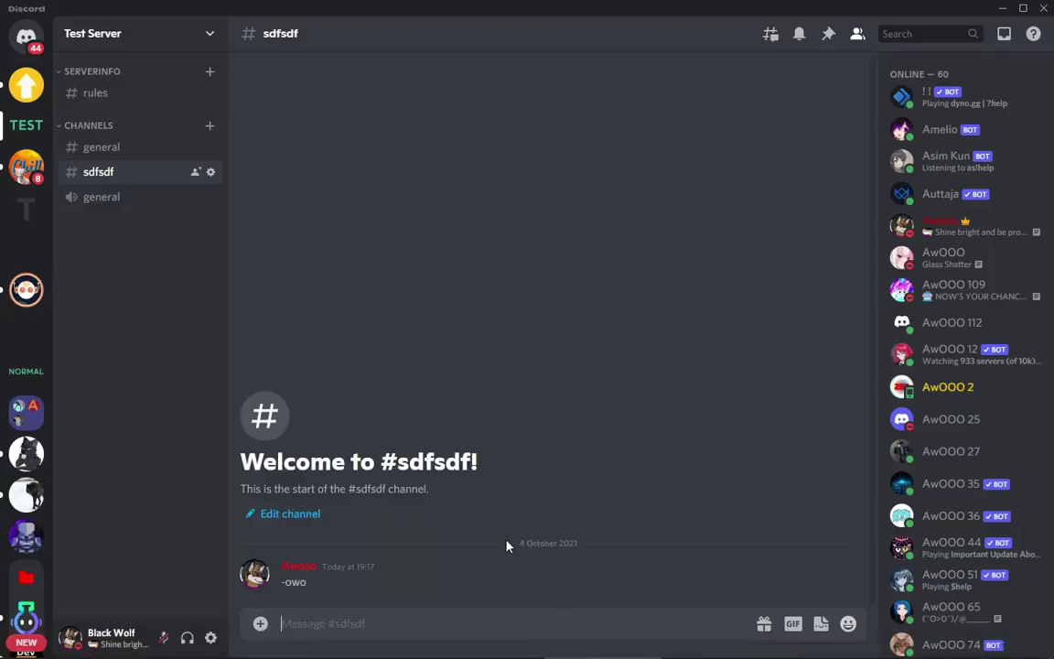
# Step: Examine the YAGPDB bot's replies posted in the channel after the -owo message
pyautogui.scroll(3, 606, 469)
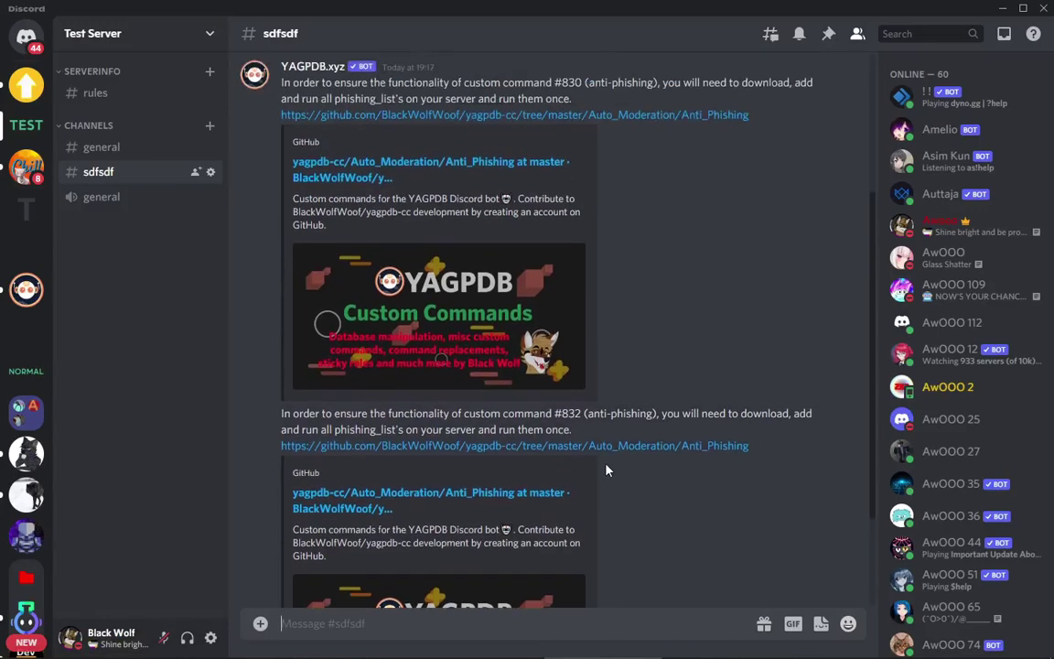
pyautogui.scroll(5, 605, 476)
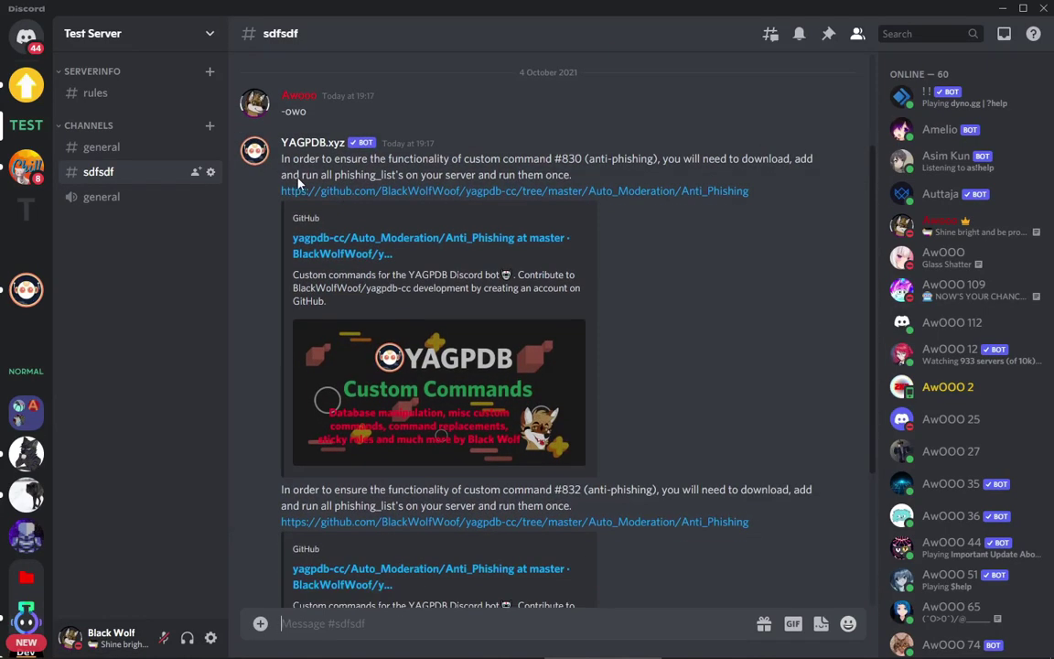
pyautogui.moveTo(279, 154)
pyautogui.mouseDown()
pyautogui.moveTo(758, 194)
pyautogui.moveTo(280, 175)
pyautogui.moveTo(277, 158)
pyautogui.mouseUp()
pyautogui.click(769, 196)
pyautogui.click(280, 168)
pyautogui.scroll(-3, 281, 169)
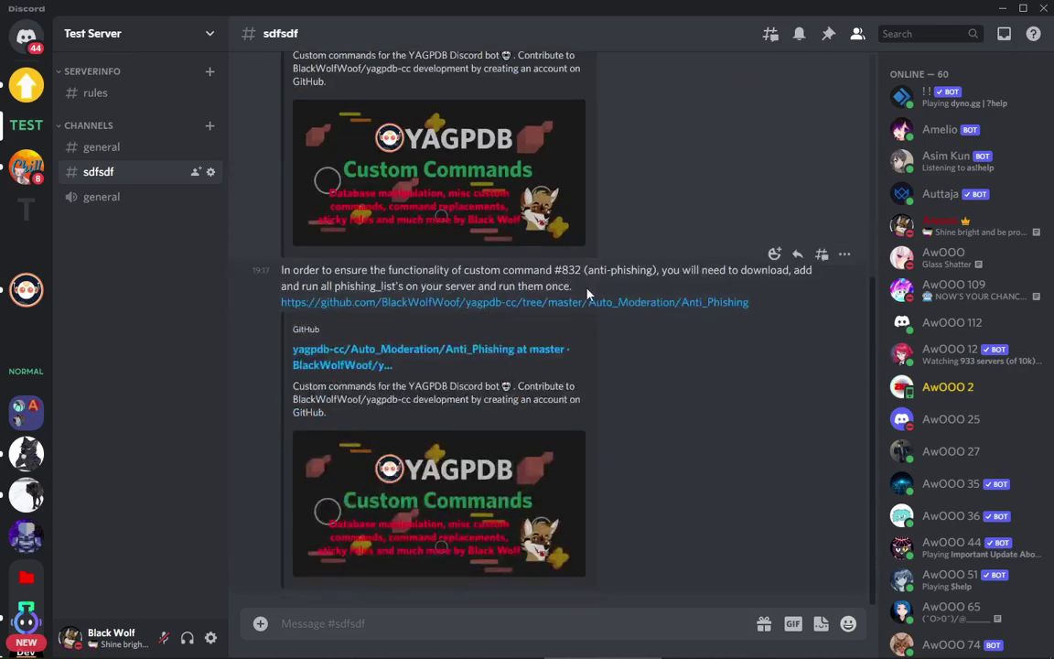